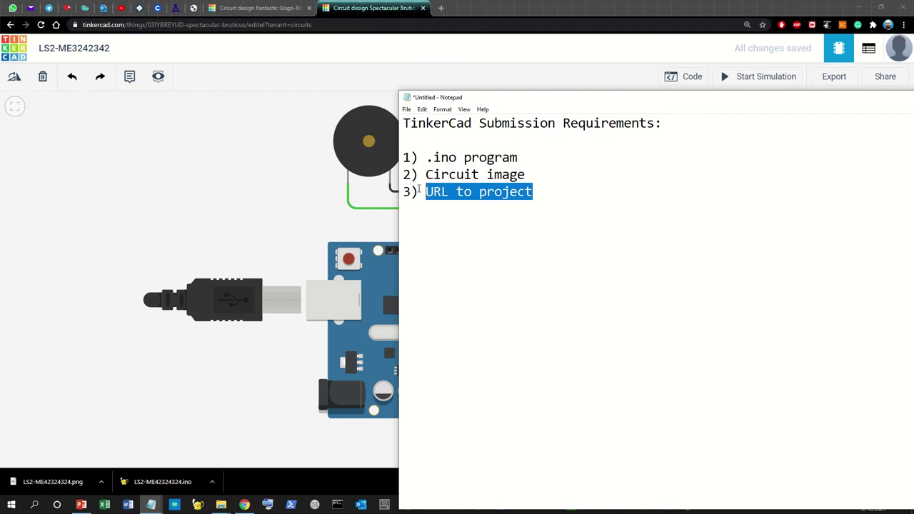
- Move Notepad aside, collapse the Components panel, and copy the circuit design's web address
left_click_drag(508, 99, 913, 100)
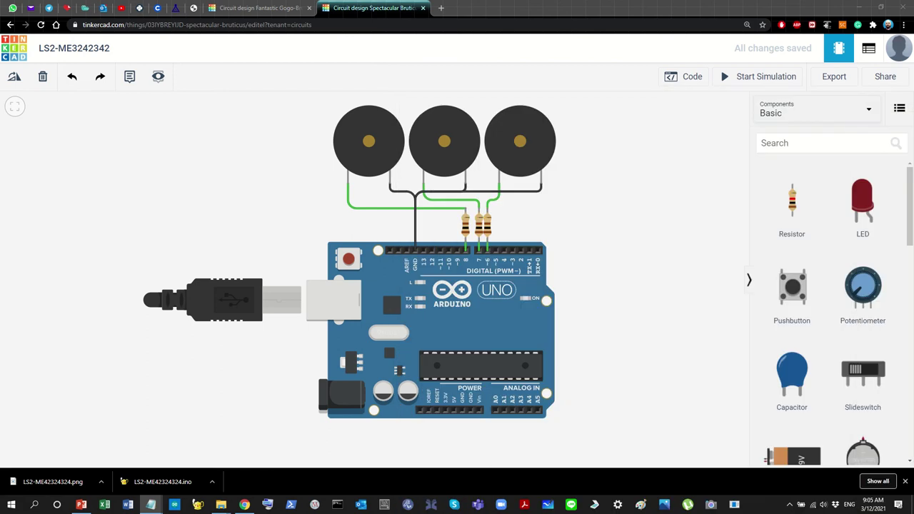
left_click(749, 279)
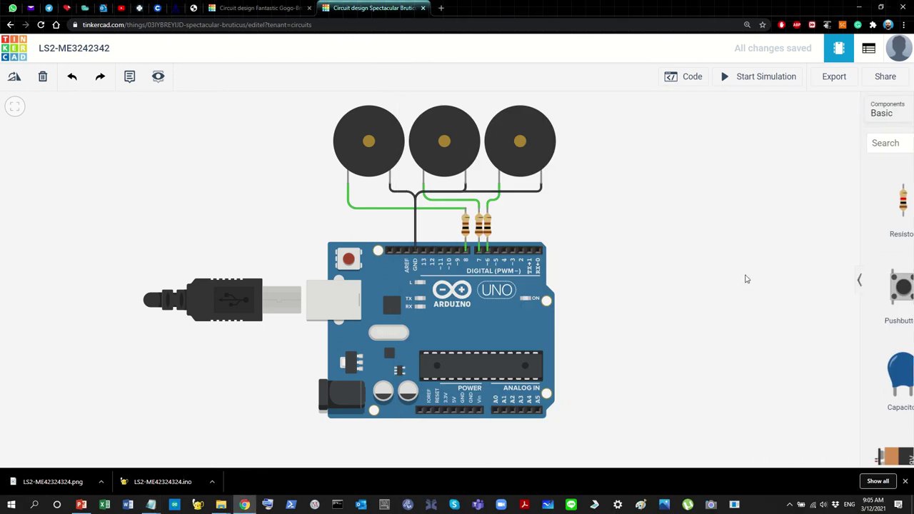
left_click(270, 24)
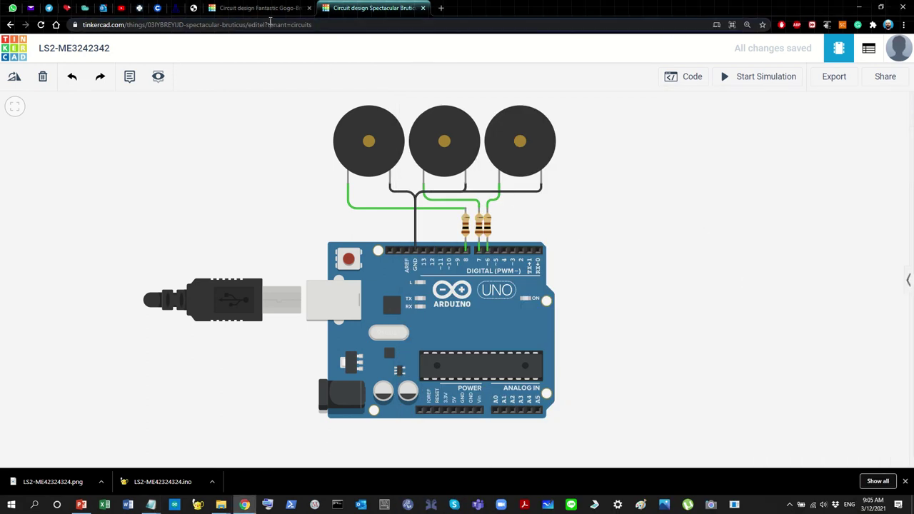
right_click(269, 25)
left_click(298, 89)
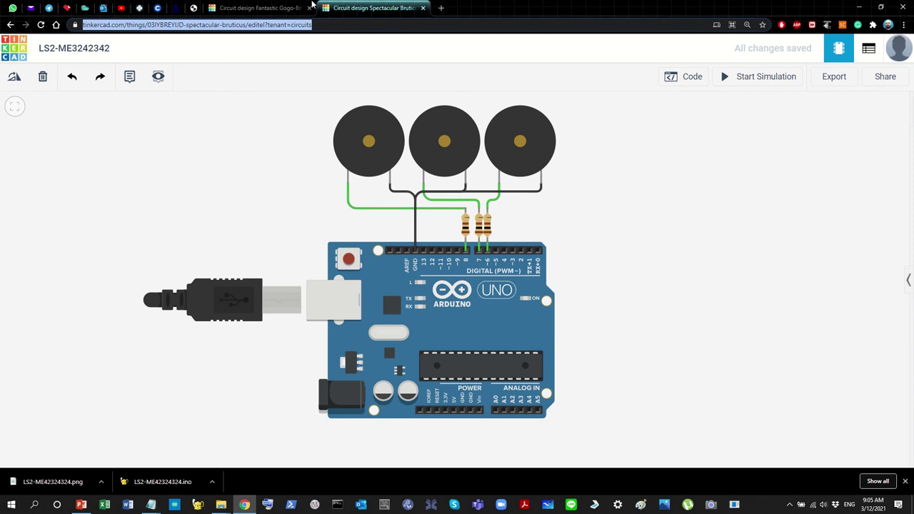
right_click(187, 29)
left_click(218, 96)
- Paste the copied address into a new tab to verify it, then close that tab
left_click(440, 8)
left_click(384, 24)
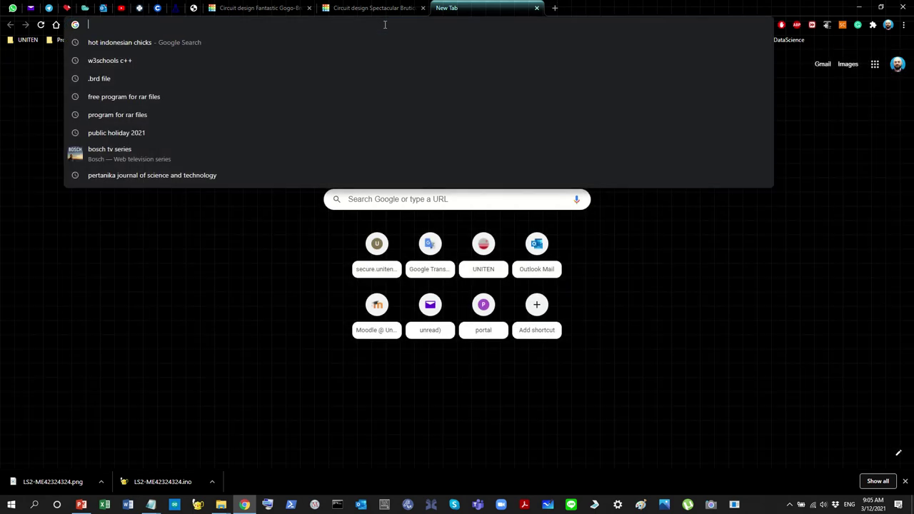
right_click(384, 24)
left_click(426, 88)
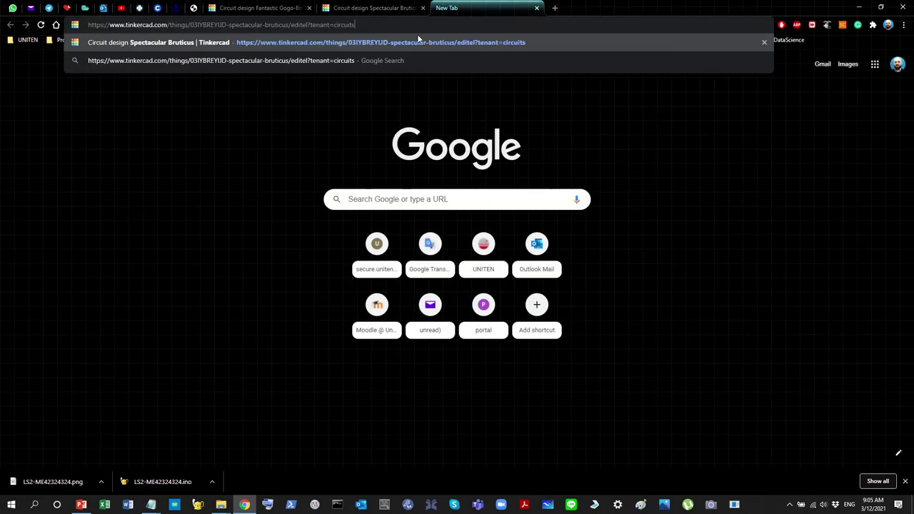
left_click(537, 8)
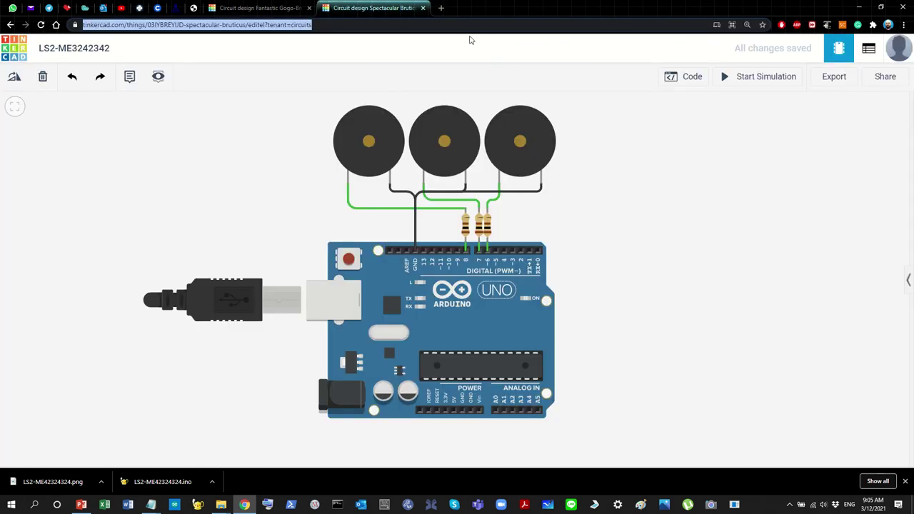
left_click(591, 269)
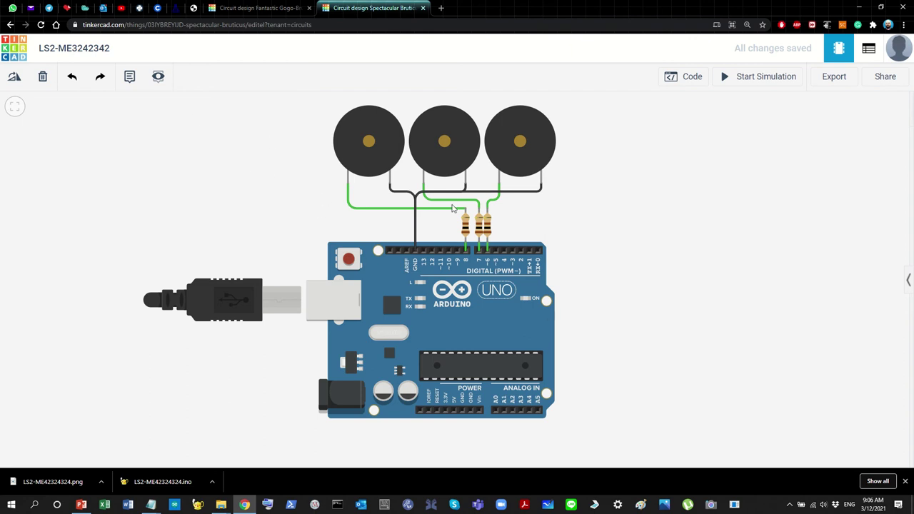
- Return to Tinkercad's Circuits dashboard via the logo, with LS2-ME3242342 listed first
left_click(16, 49)
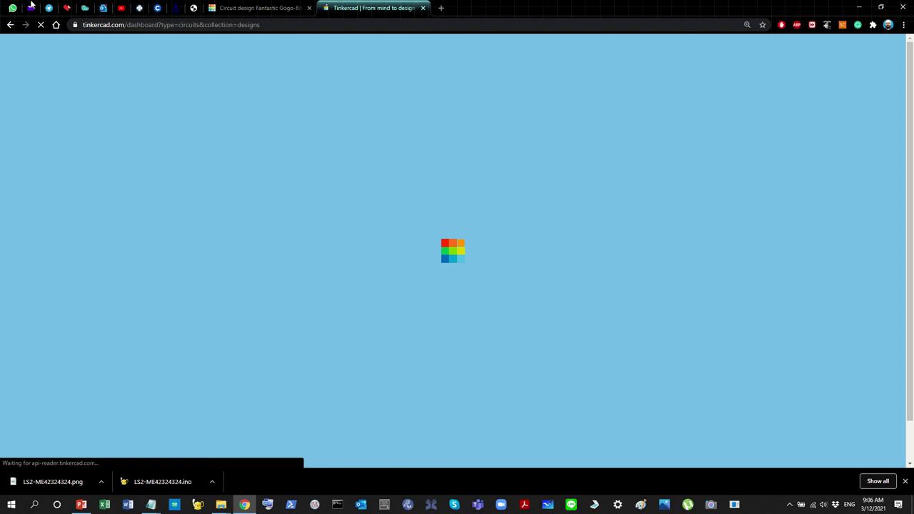
left_click(10, 25)
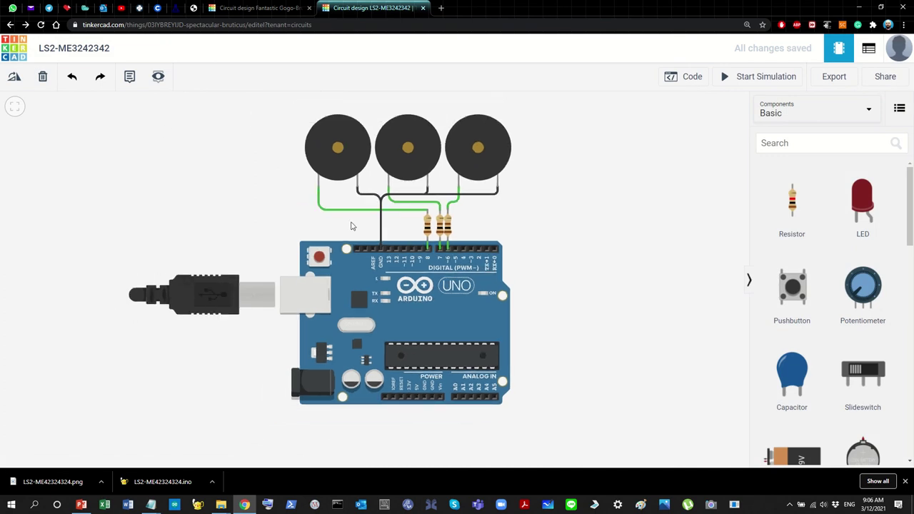
left_click(18, 54)
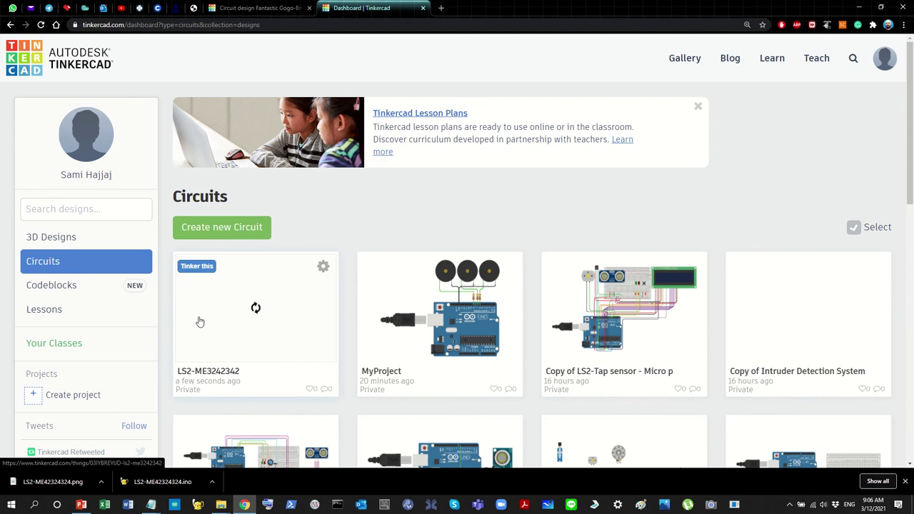
left_click(204, 387)
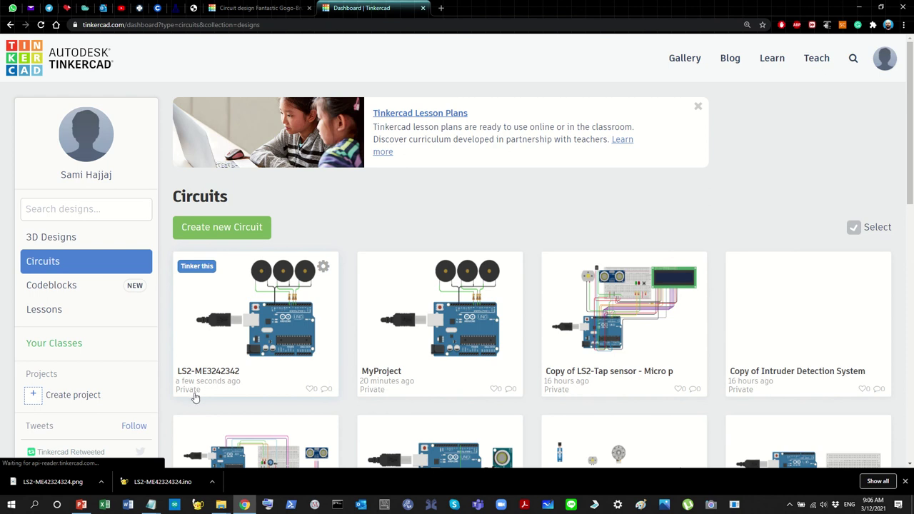
left_click(323, 267)
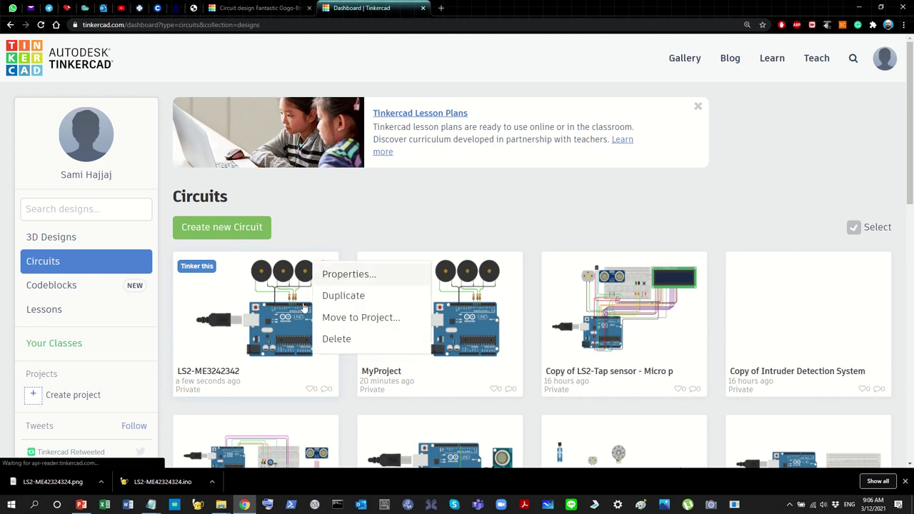
left_click(278, 381)
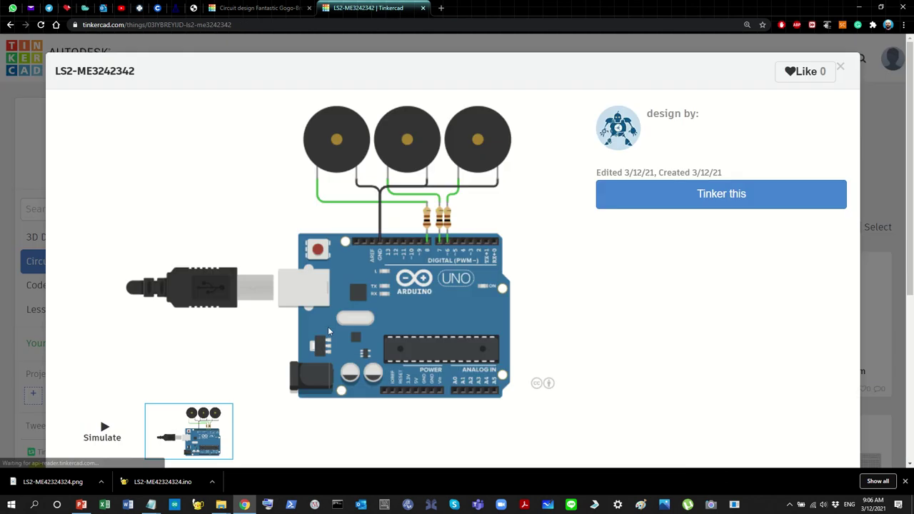
left_click(840, 67)
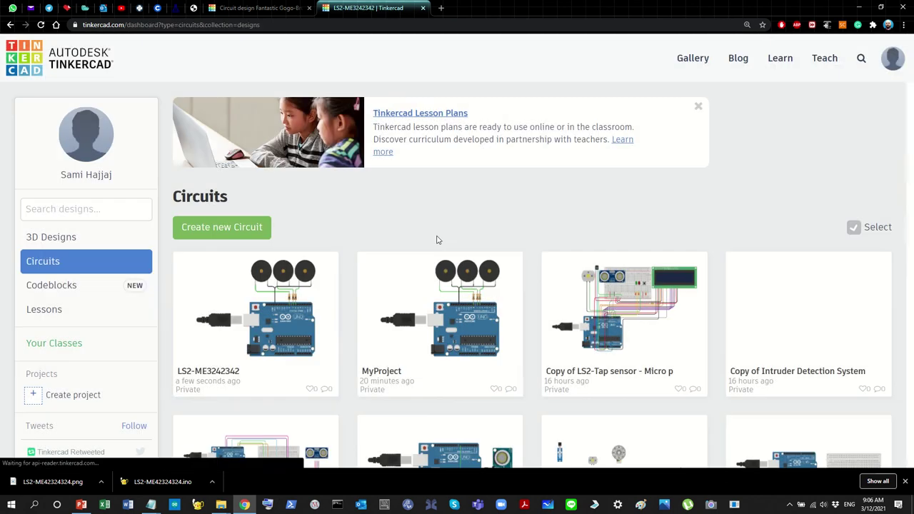
left_click(262, 322)
scroll(366, 314, "down", 3)
scroll(367, 314, "down", 2)
scroll(332, 357, "up", 2)
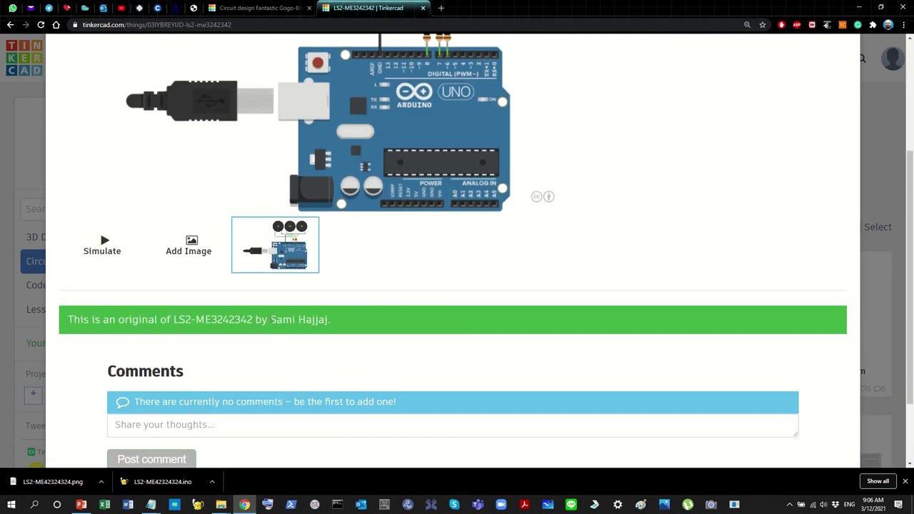
scroll(410, 308, "up", 3)
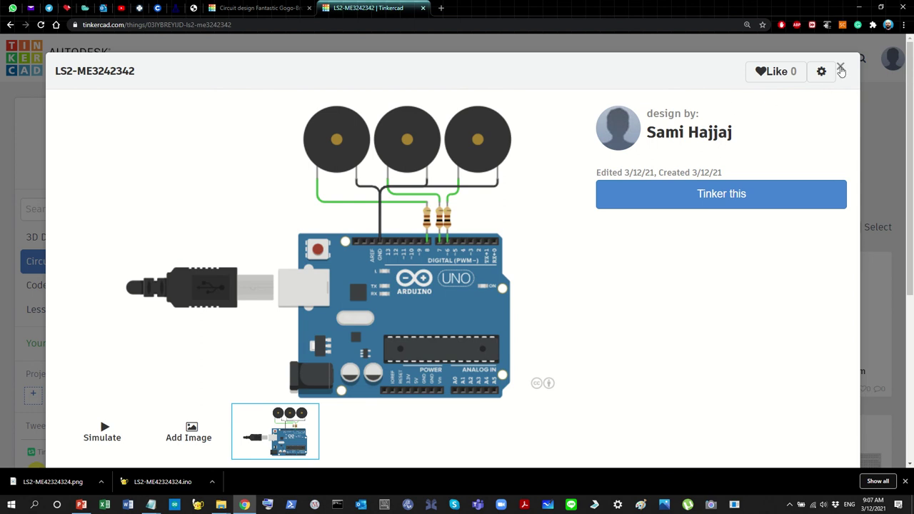
key("Escape")
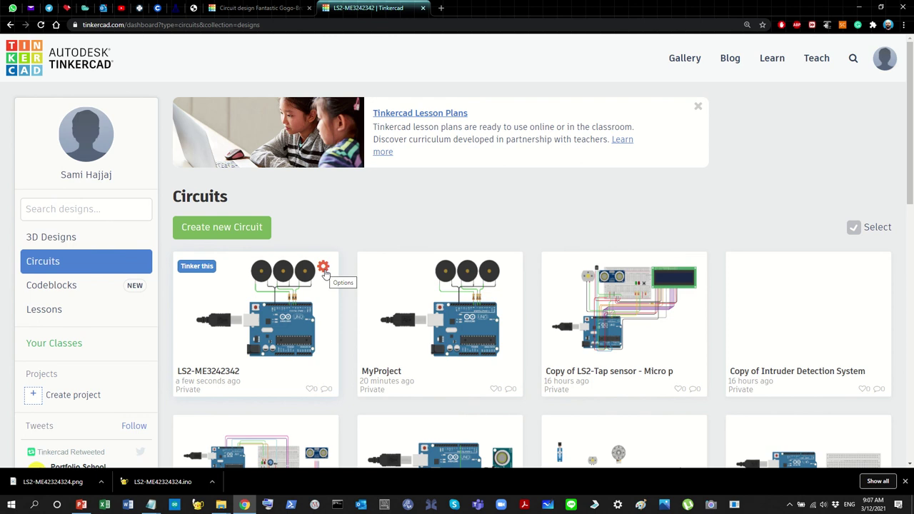
- In LS2-ME3242342's Properties, set Privacy to Public and save the changes
left_click(324, 269)
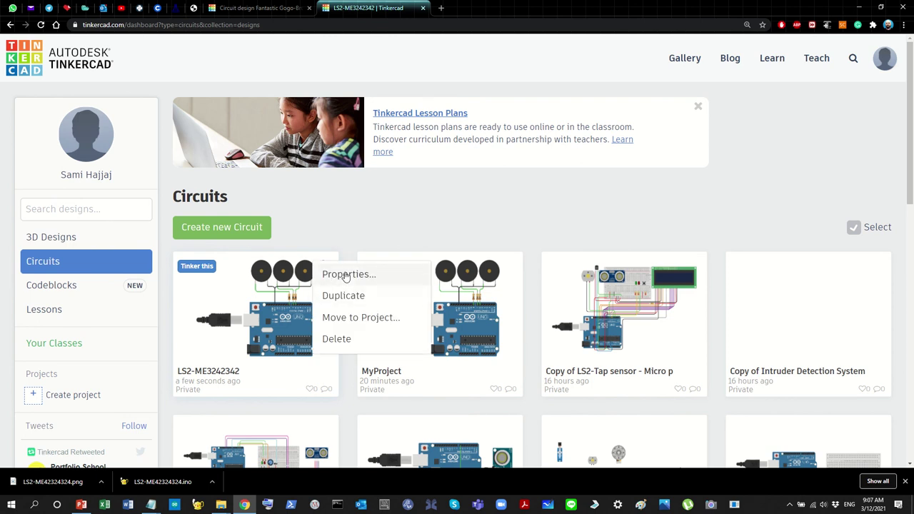
left_click(347, 274)
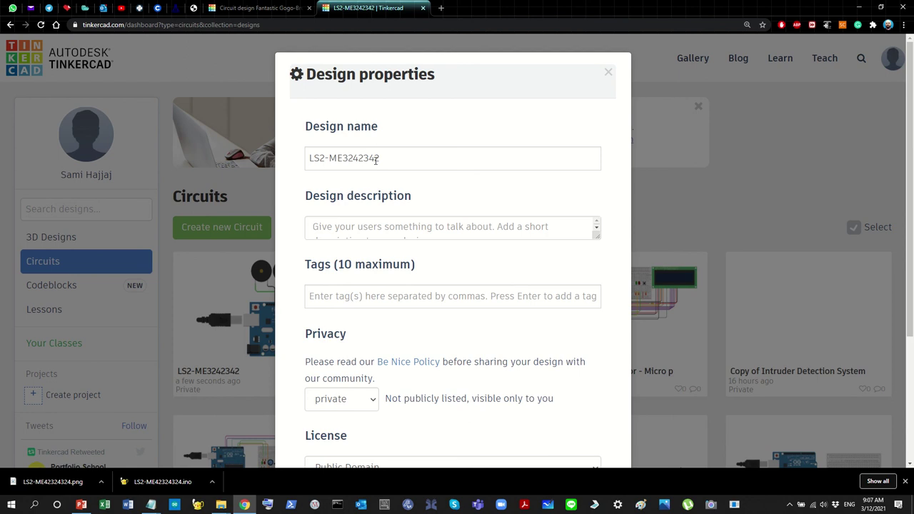
left_click(407, 158)
left_click(558, 225)
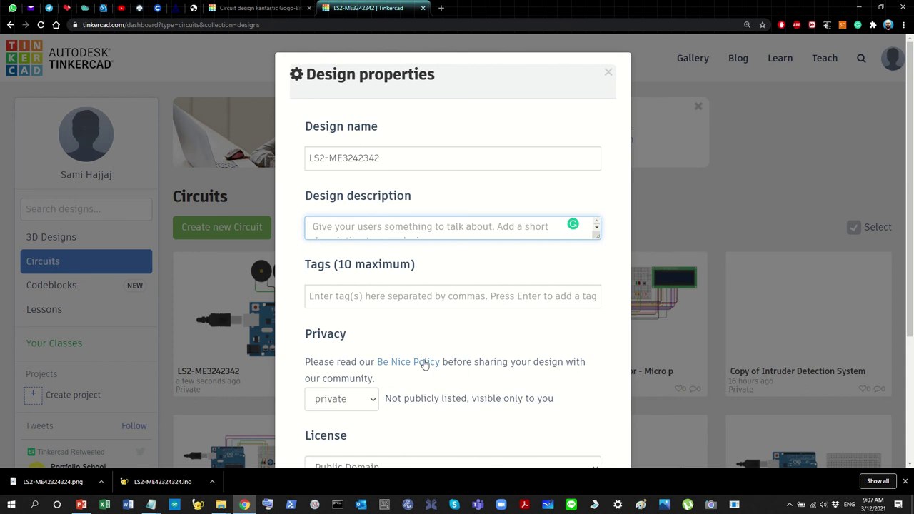
scroll(357, 361, "down", 1)
left_click(364, 359)
left_click(334, 383)
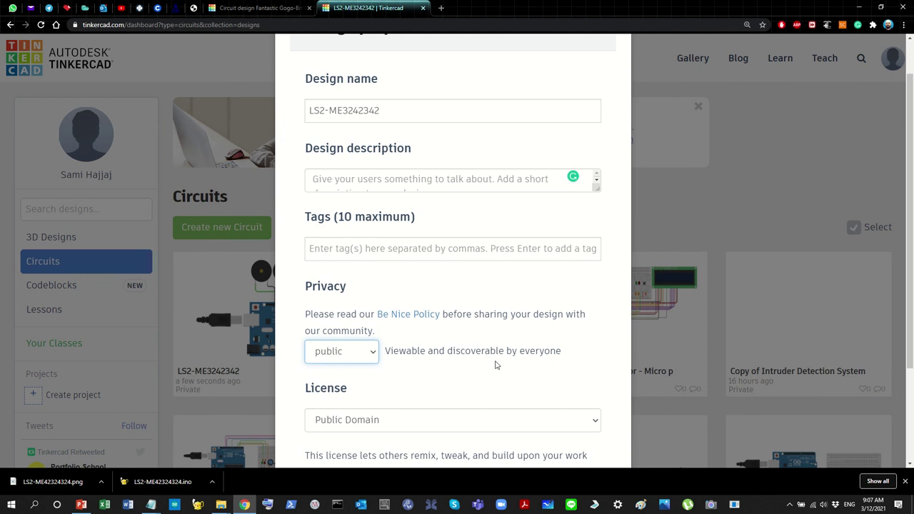
scroll(512, 334, "up", 2)
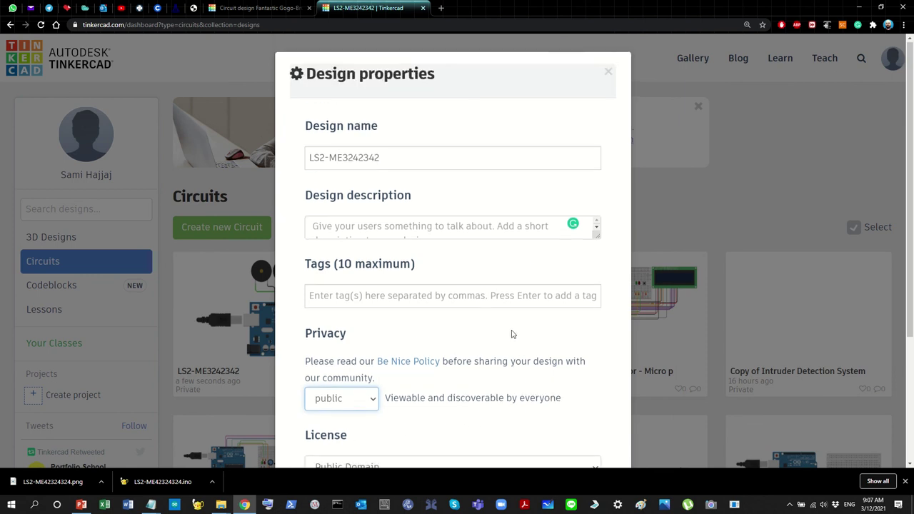
scroll(512, 335, "down", 4)
scroll(392, 259, "up", 2)
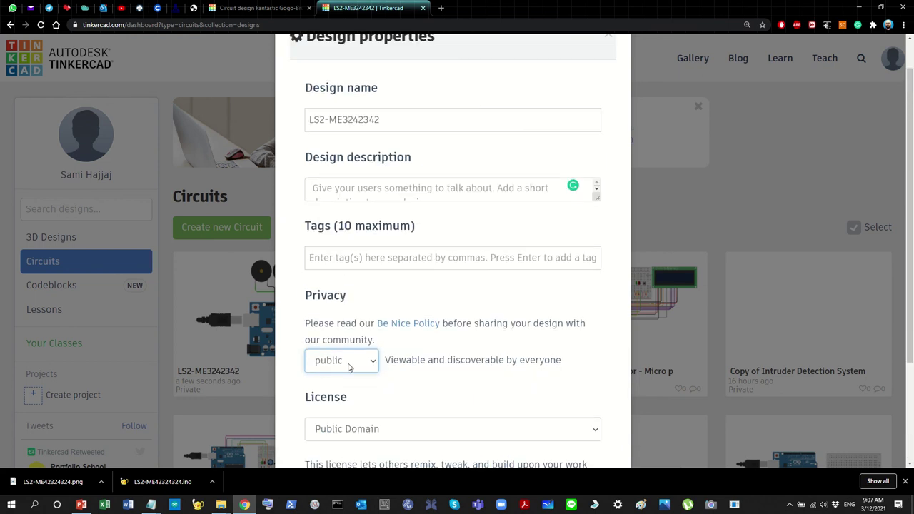
scroll(415, 355, "down", 2)
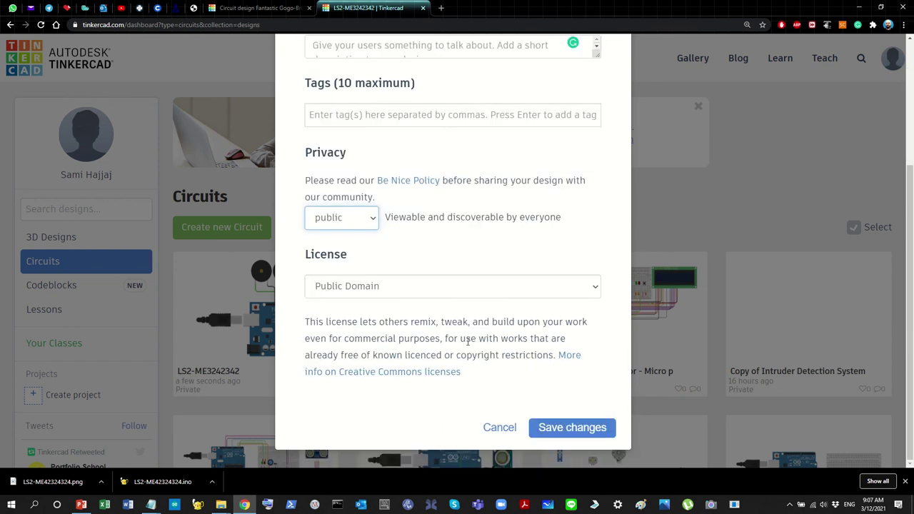
left_click(571, 428)
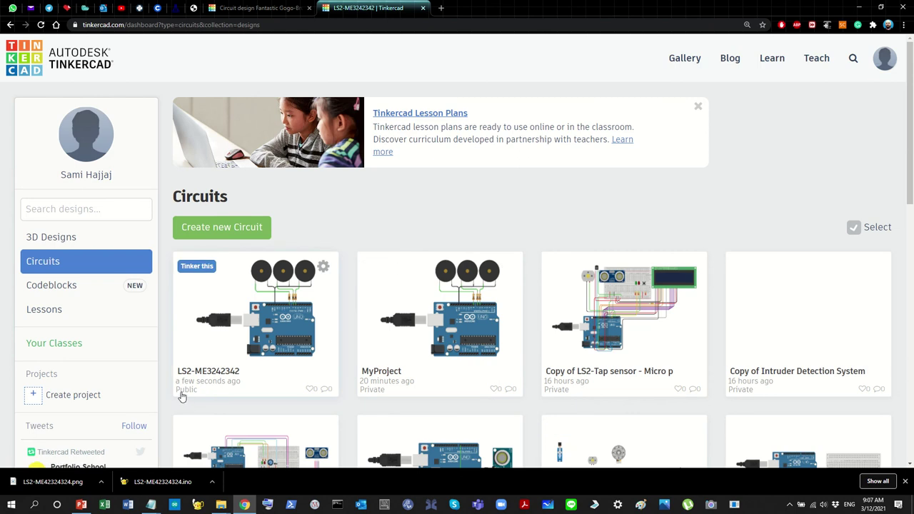
- Open the LS2-ME3242342 design page and copy its tinkercad.com/things project link
left_click(257, 317)
scroll(404, 275, "down", 3)
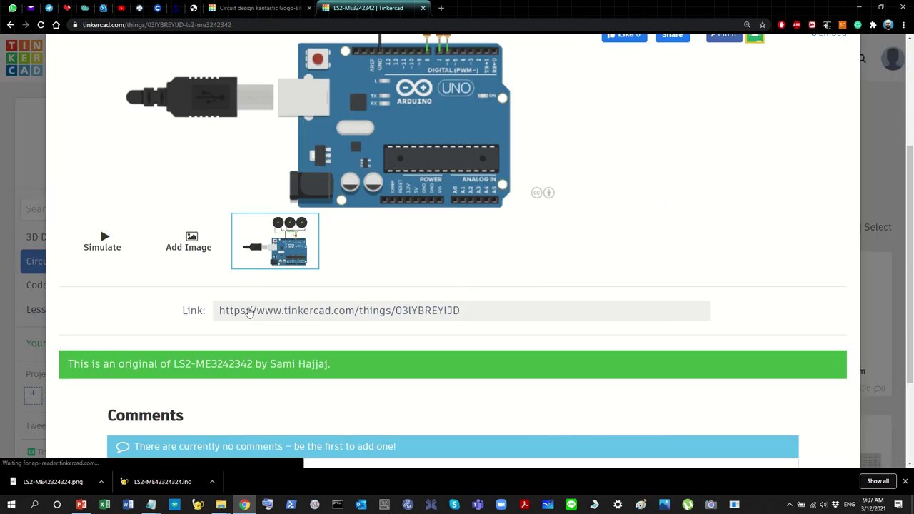
left_click_drag(467, 316, 214, 312)
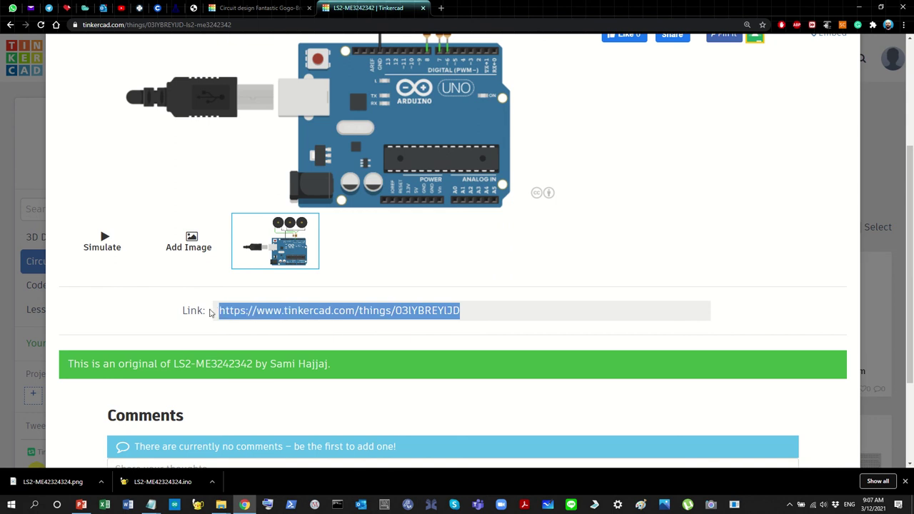
right_click(362, 311)
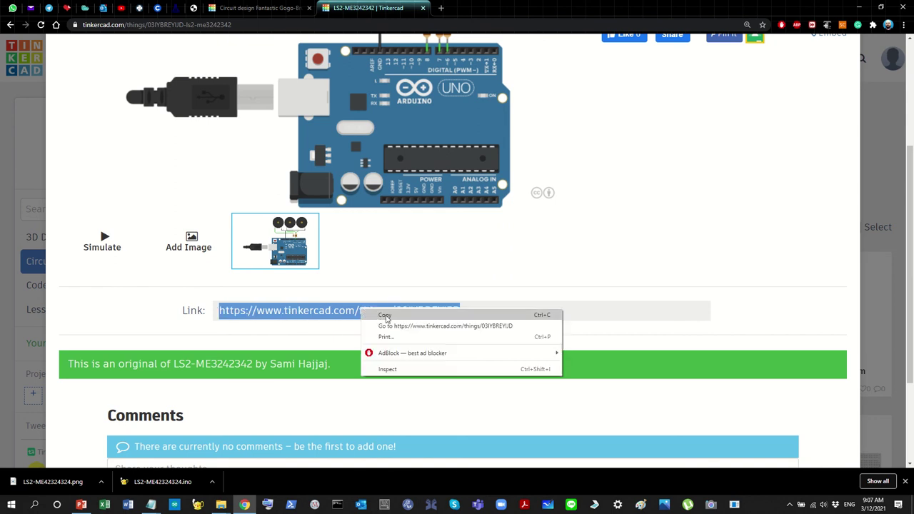
left_click(389, 316)
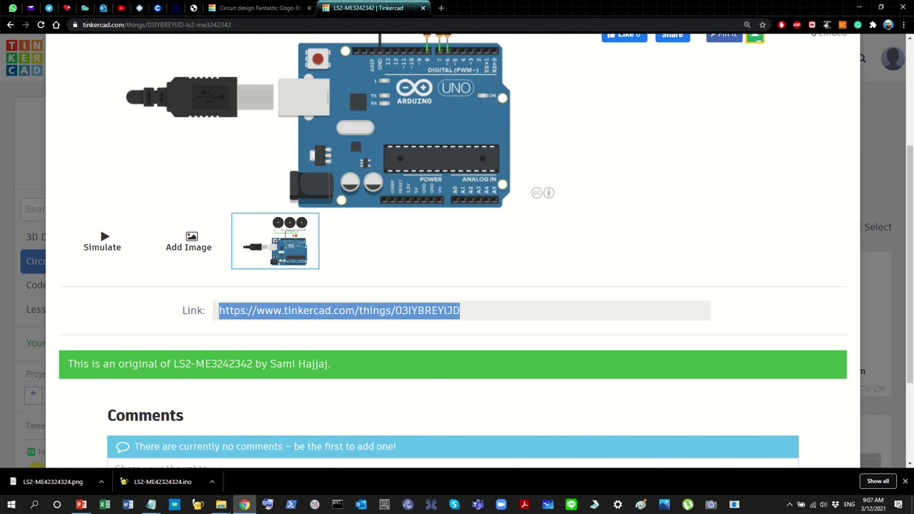
- Create a new text document in the LS2 folder
left_click(220, 504)
left_click(280, 466)
right_click(309, 256)
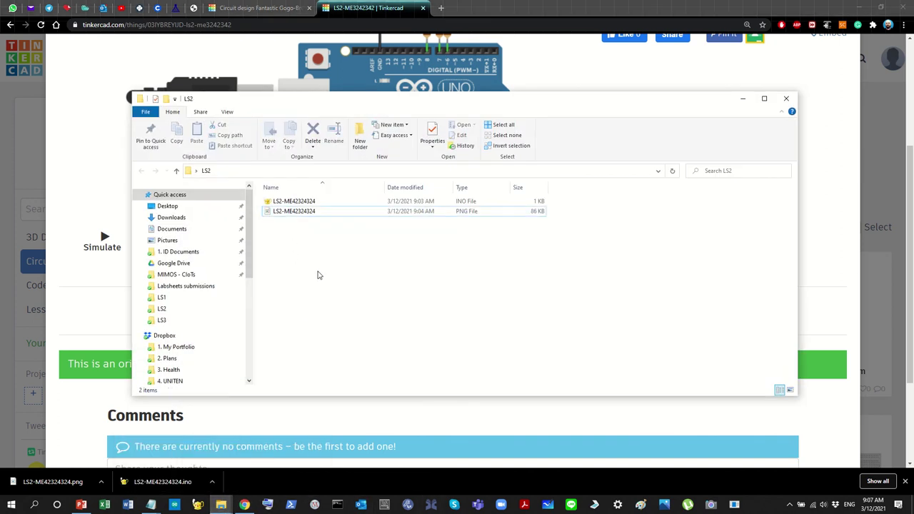
mouse_move(424, 413)
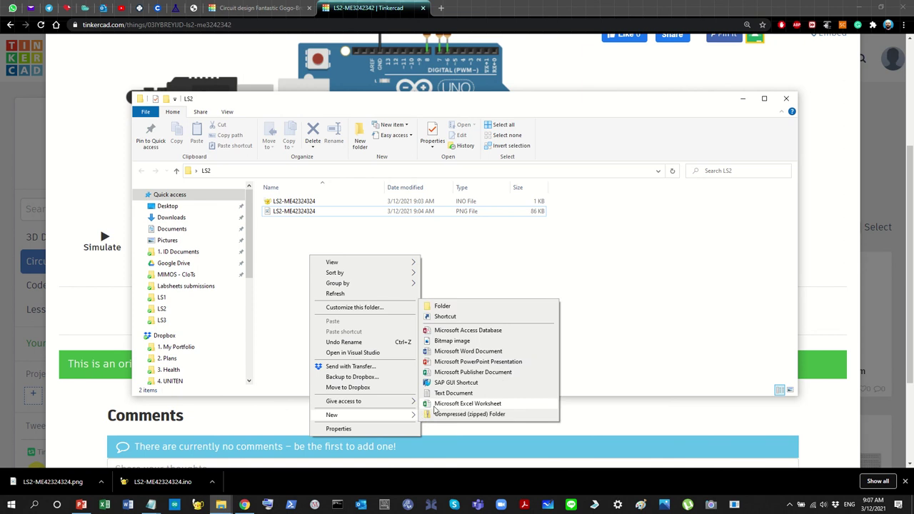
left_click(443, 394)
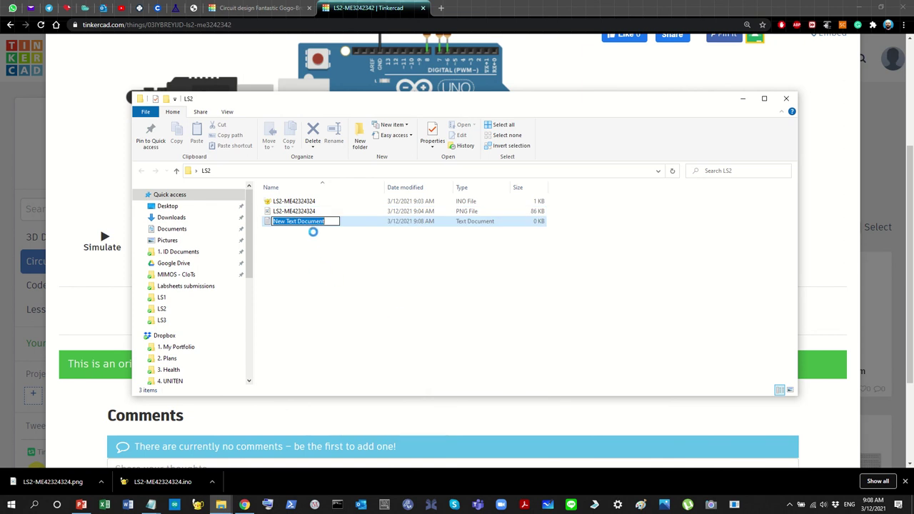
- Name the new text file LS2-ME42324324, correcting the typos
type("LS-")
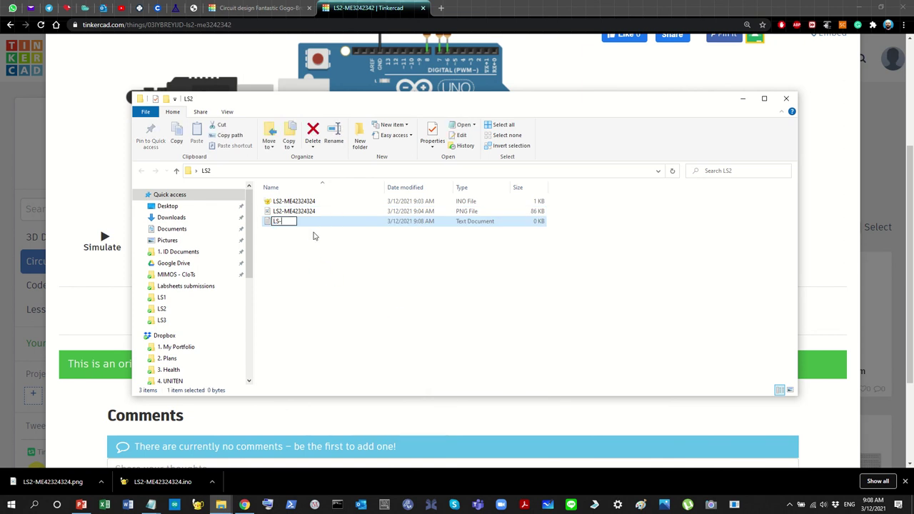
type("M")
type("E434242")
key("BackSpace")
key("BackSpace")
key("BackSpace")
key("BackSpace")
key("BackSpace")
type("2323")
key("BackSpace")
type("432")
key("Return")
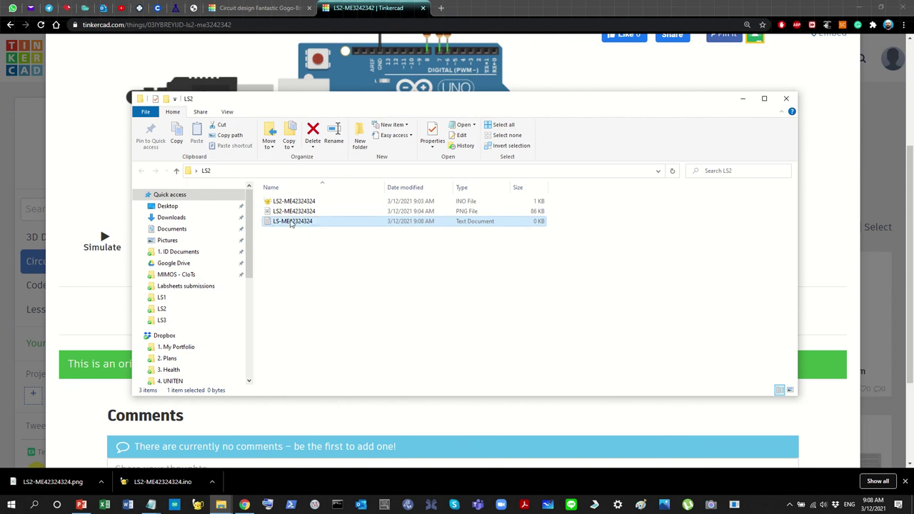
left_click(290, 223)
left_click(280, 221)
type("2")
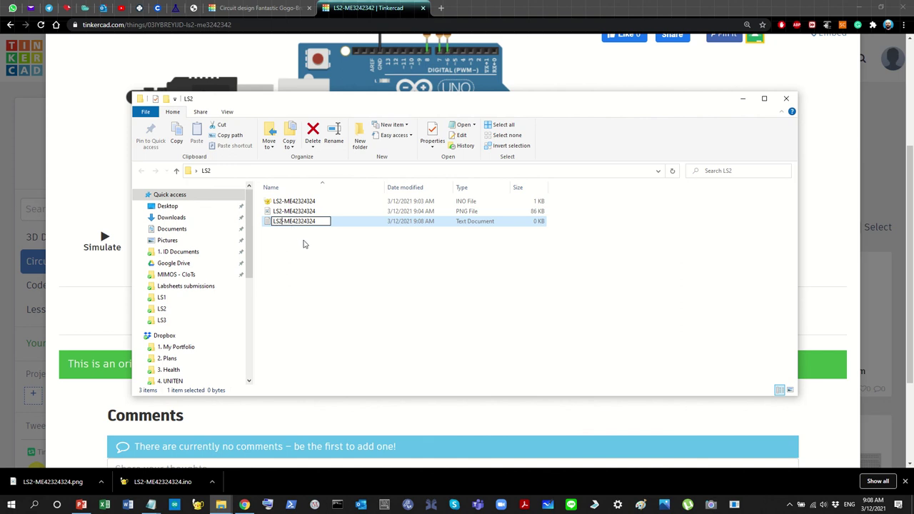
key("Return")
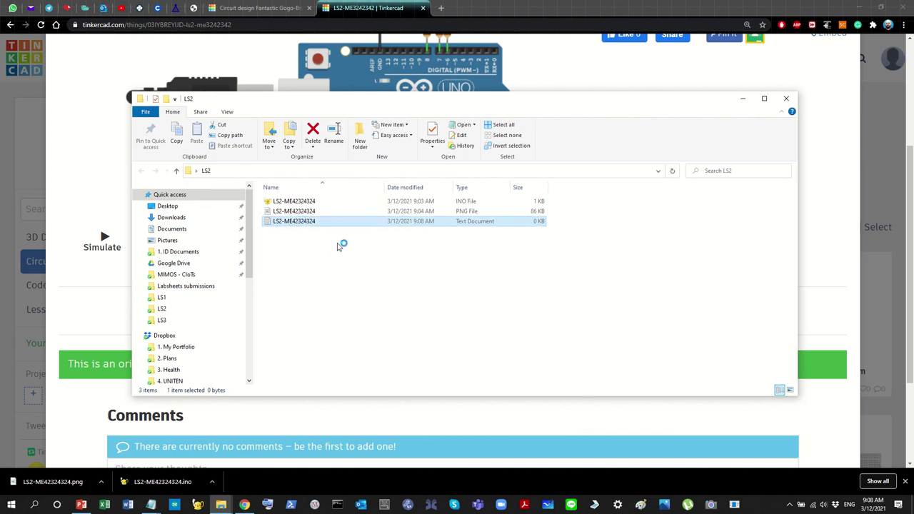
- Paste the Tinkercad project link into the file, save it, and close Notepad
key("ctrl+v")
key("ctrl+s")
left_click(826, 57)
left_click(362, 279)
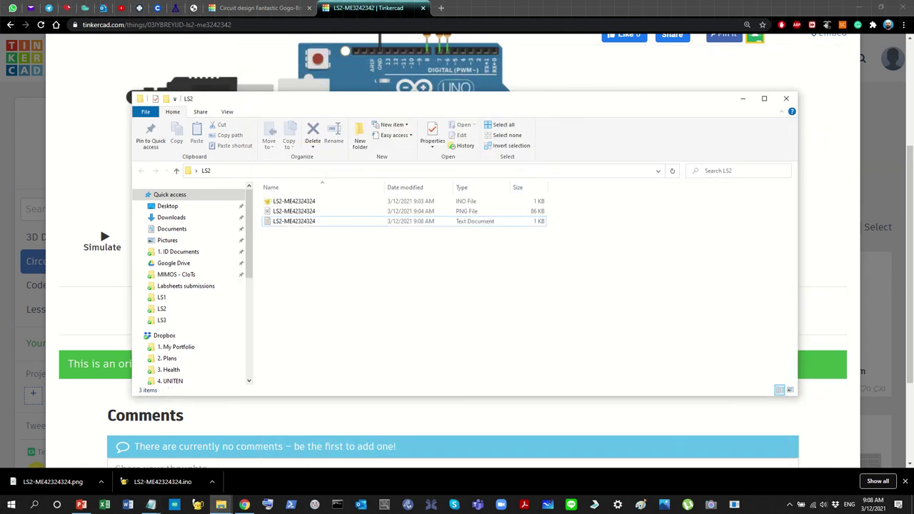
- Check the .ino, PNG and link text files against Notepad's submission requirements
left_click(151, 504)
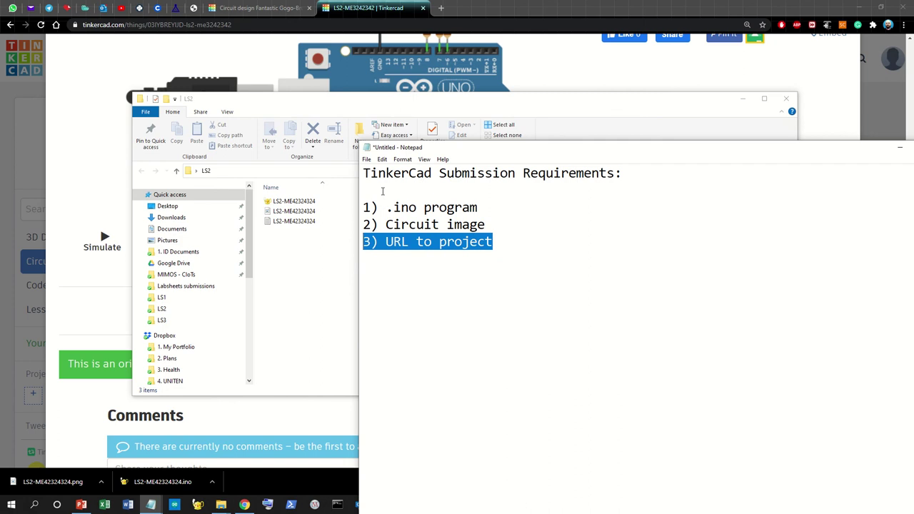
left_click(298, 201)
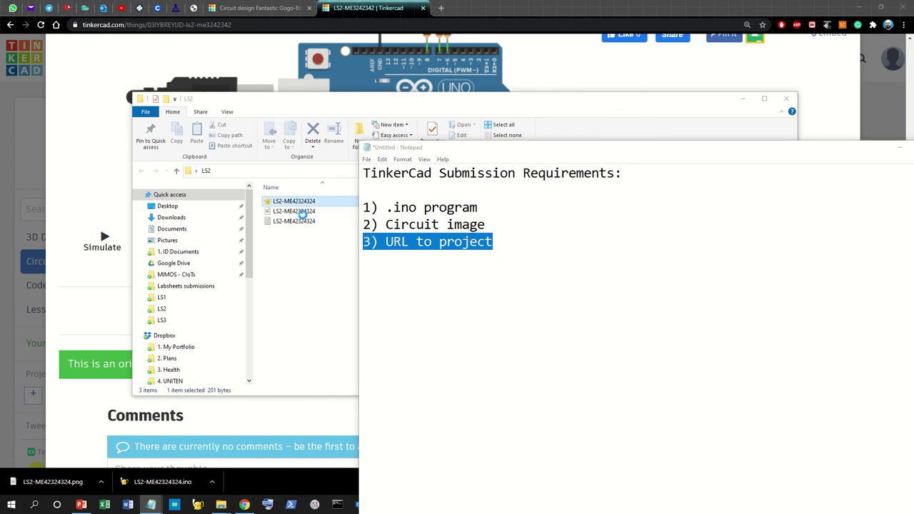
left_click(302, 212)
left_click(555, 430)
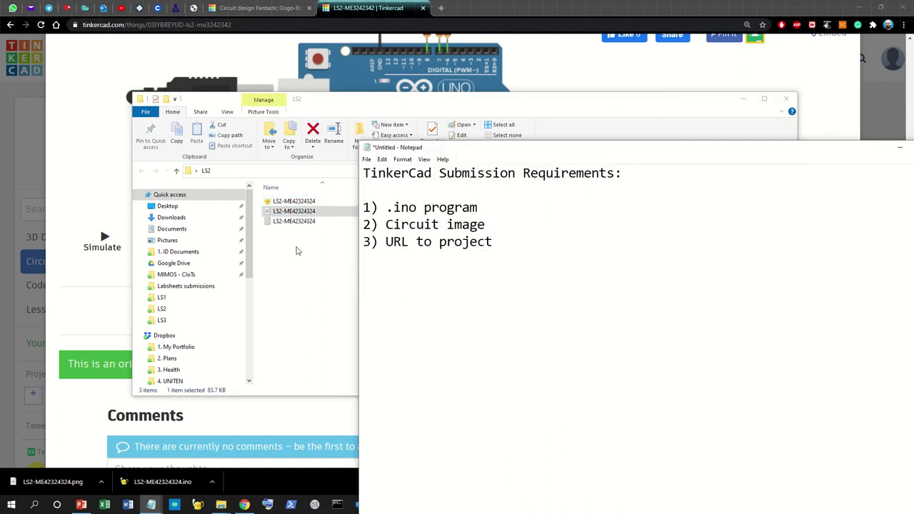
left_click(288, 222)
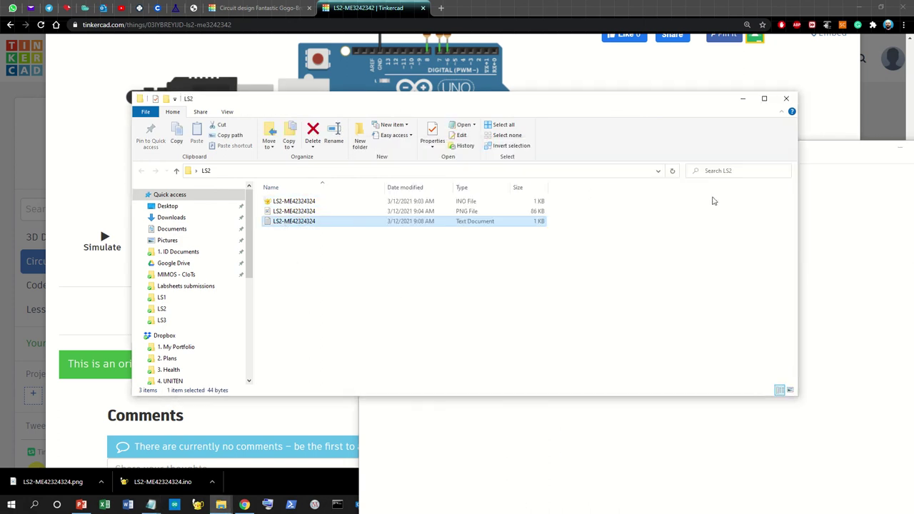
- Minimize Notepad and the LS2 folder, then close the design page to the Circuits dashboard
left_click_drag(796, 253, 588, 251)
left_click_drag(702, 147, 900, 97)
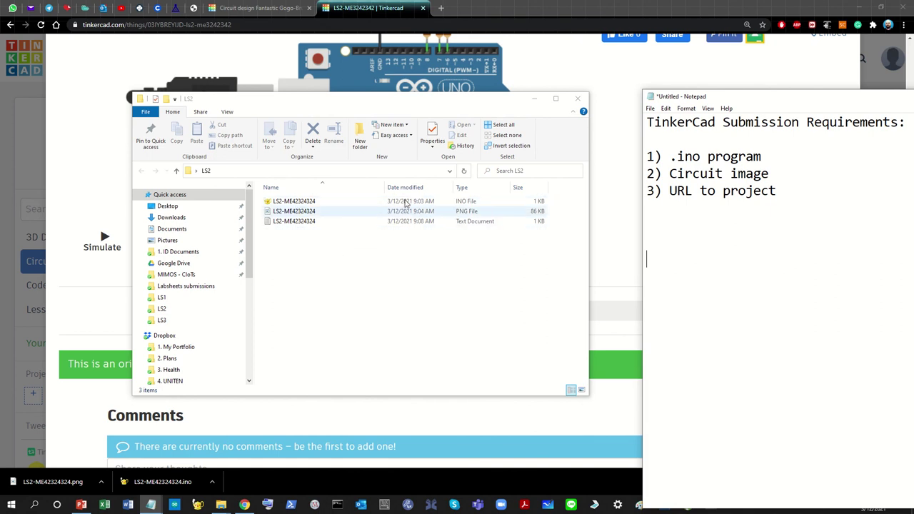
left_click(823, 101)
left_click(534, 98)
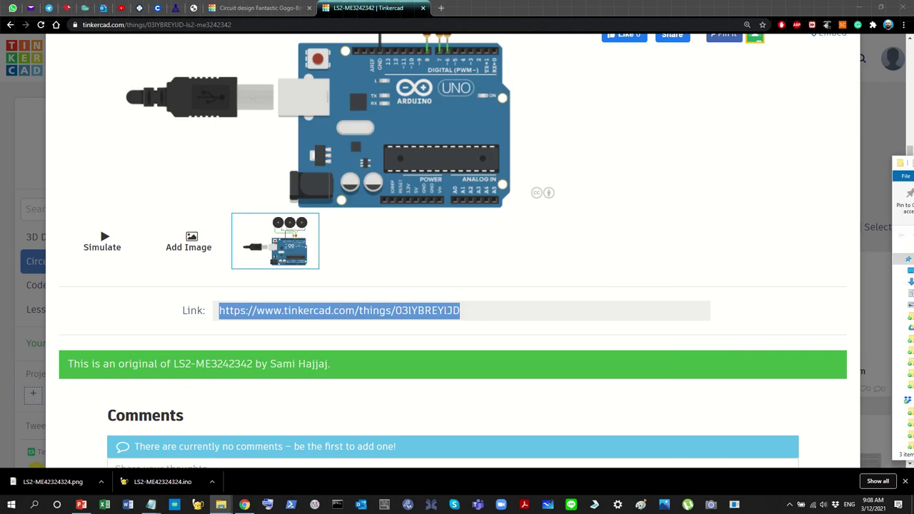
scroll(842, 203, "up", 3)
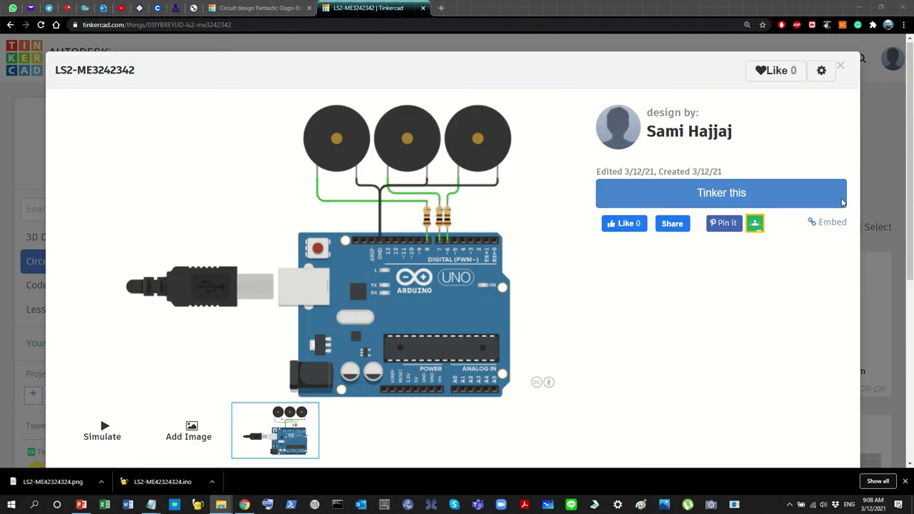
left_click(840, 66)
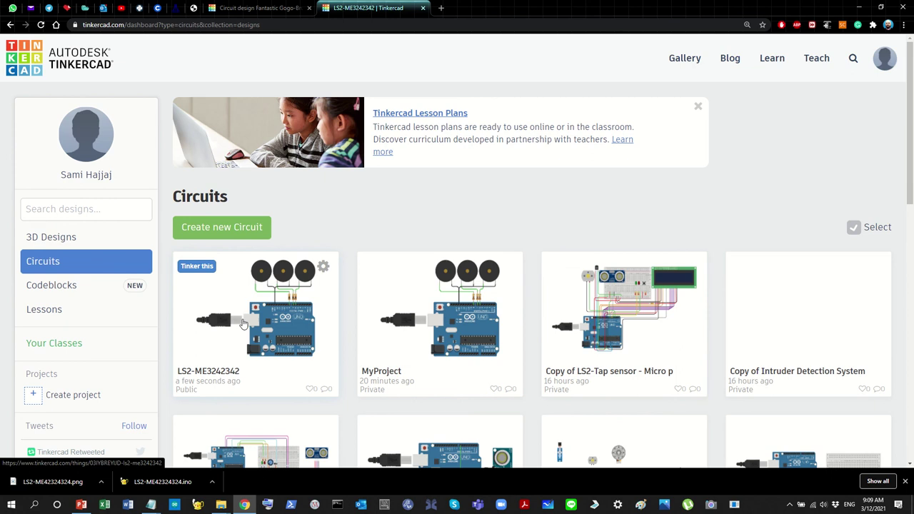
- Open LS2-ME3242342 with Tinker this, zoom out, and hide the Components panel
left_click(199, 273)
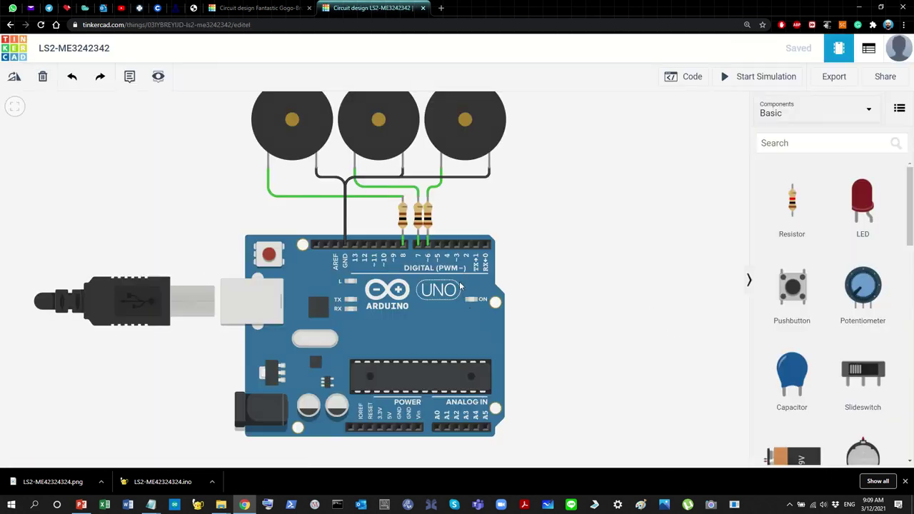
scroll(569, 319, "down", 2)
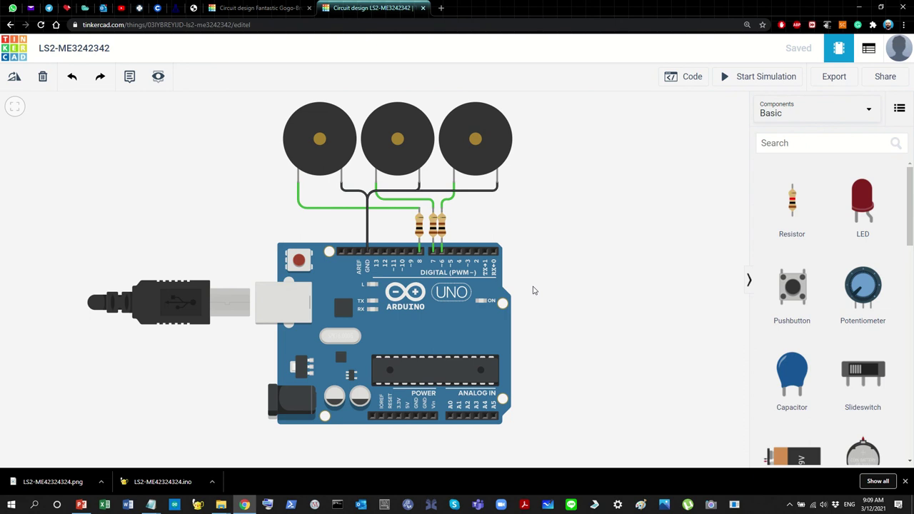
left_click(749, 280)
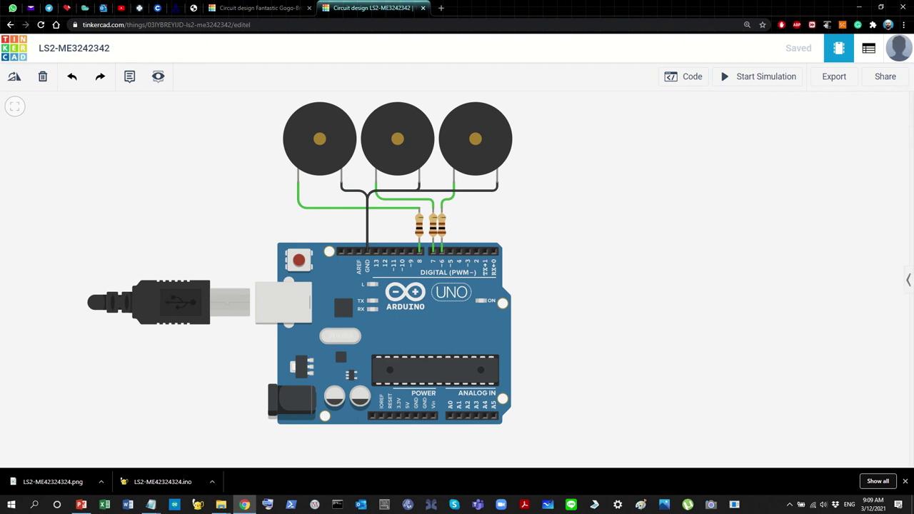